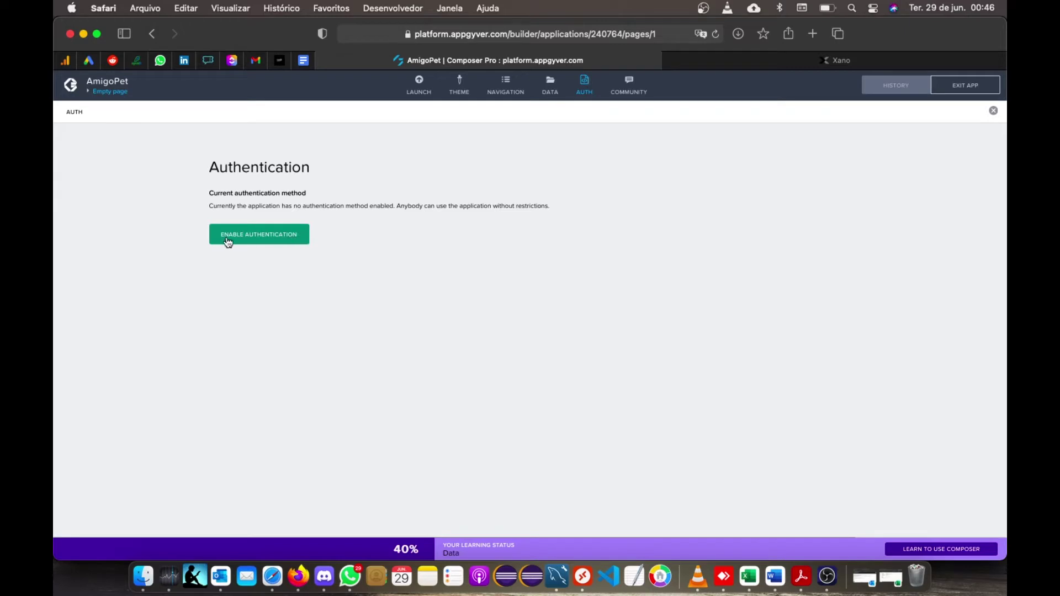
- Enable direct third party authentication for AmigoPet, leaving Log in as the initial view
click(256, 239)
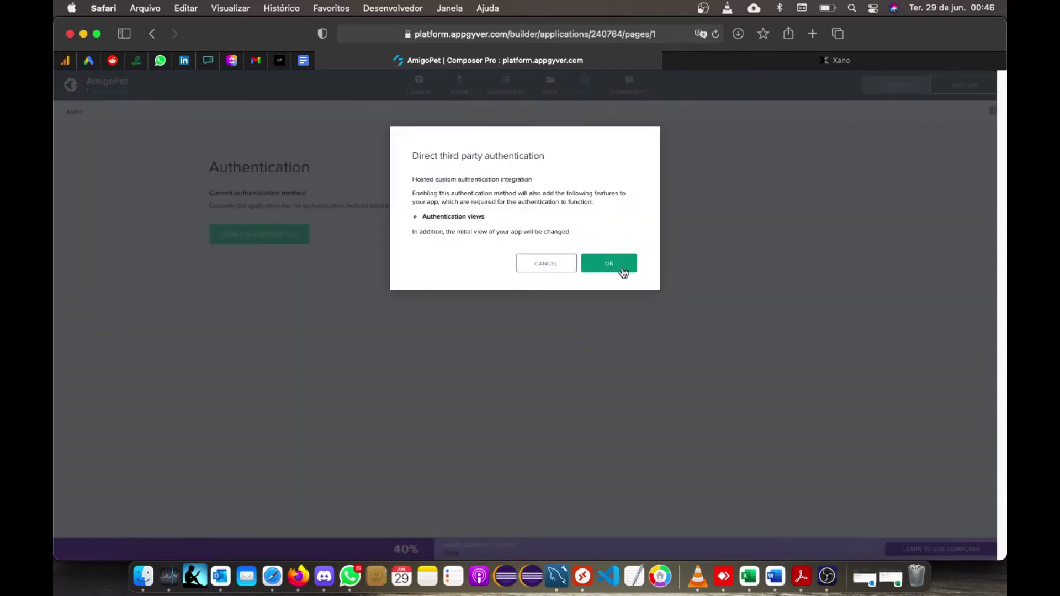
click(622, 268)
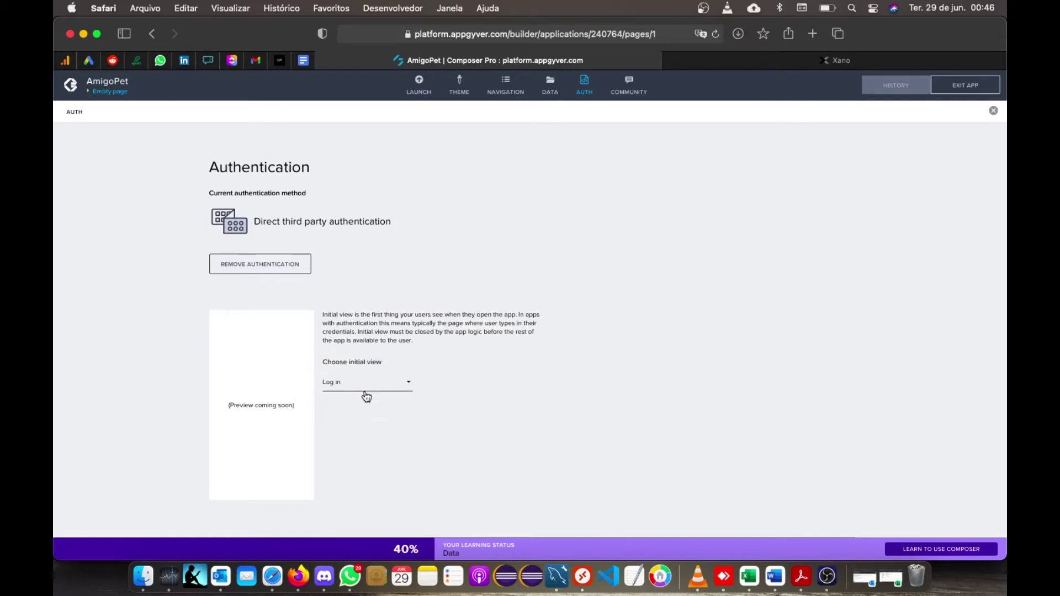
click(366, 395)
click(482, 381)
- Rename the Empty page to Inicio with short description 'Tela de Inicio' and dismiss the popups
click(585, 87)
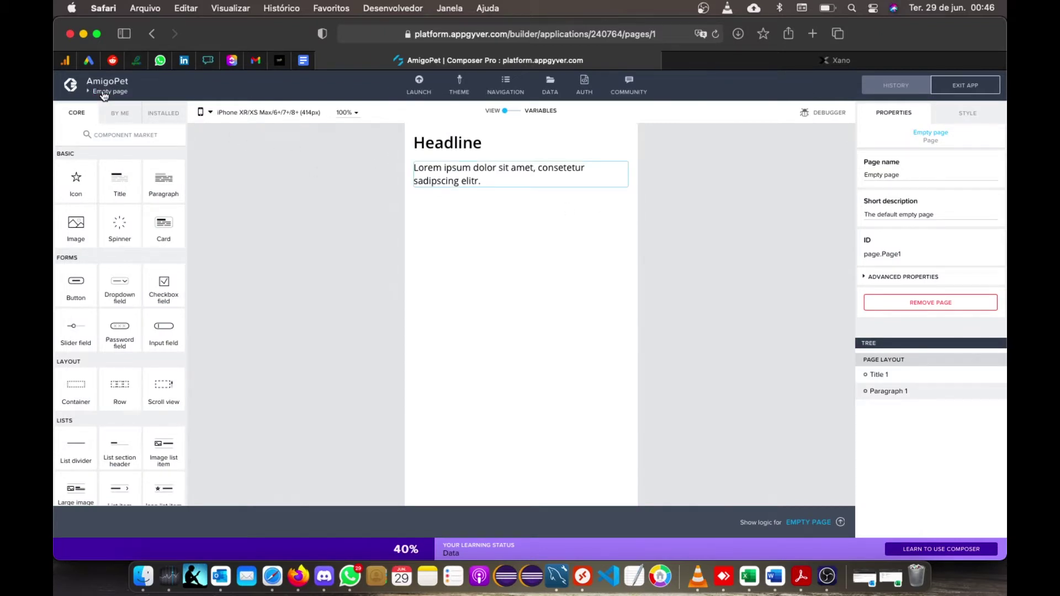
click(104, 95)
mouse_move(239, 291)
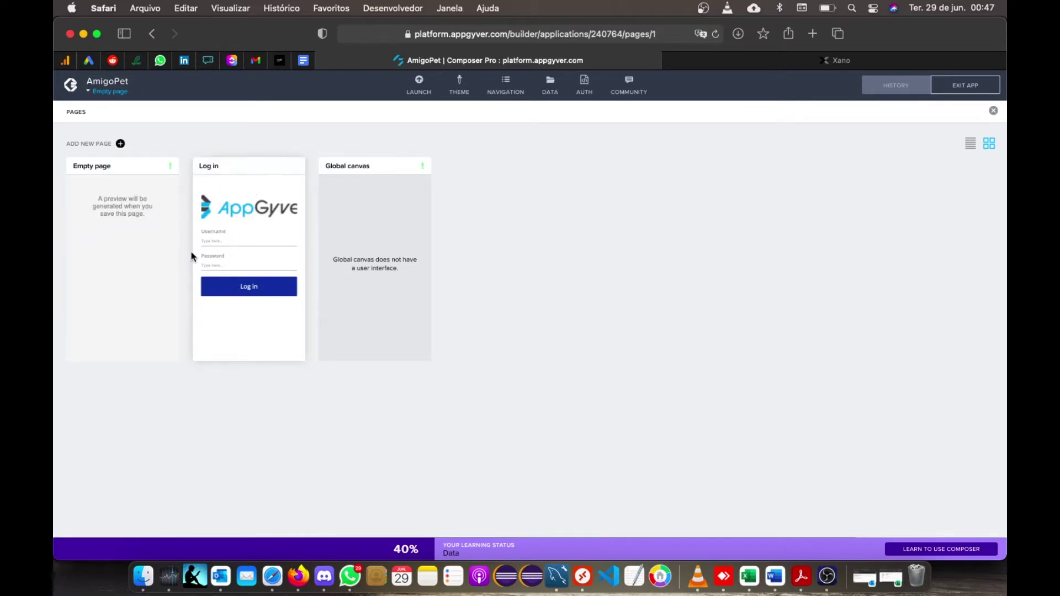
click(109, 172)
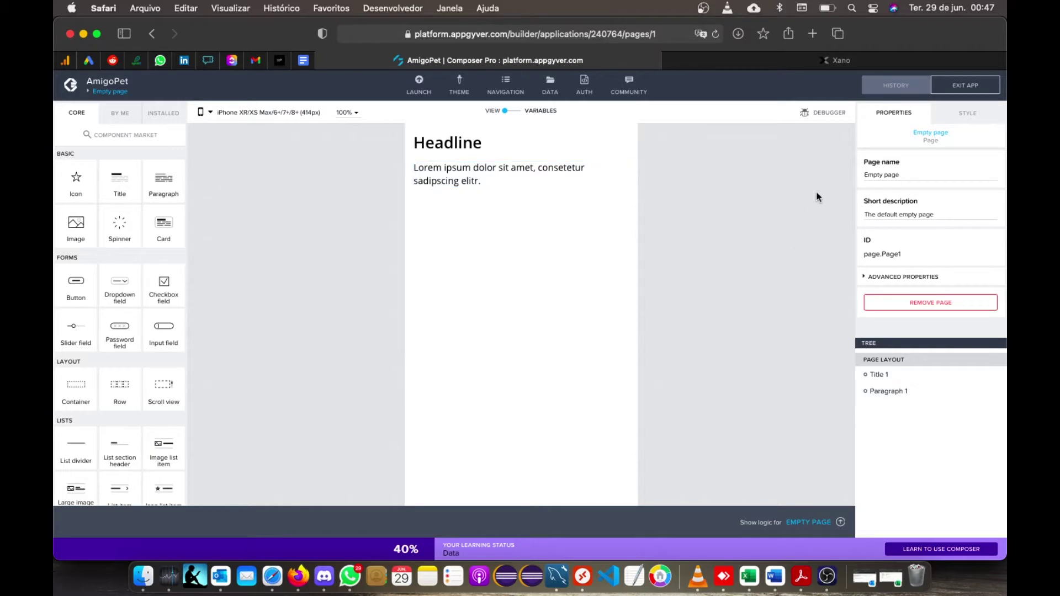
drag(916, 179, 782, 176)
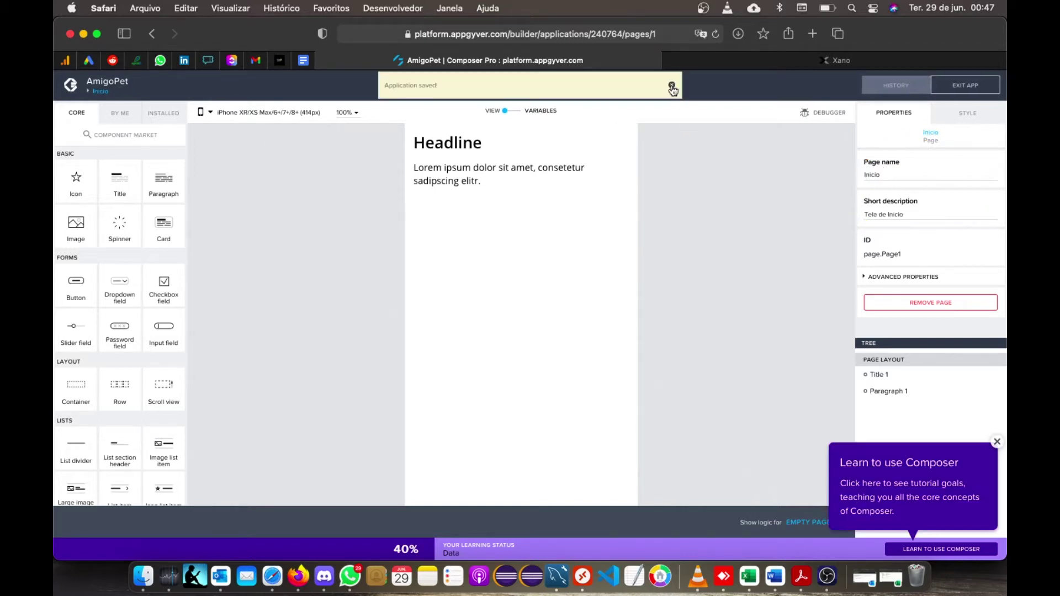
click(672, 87)
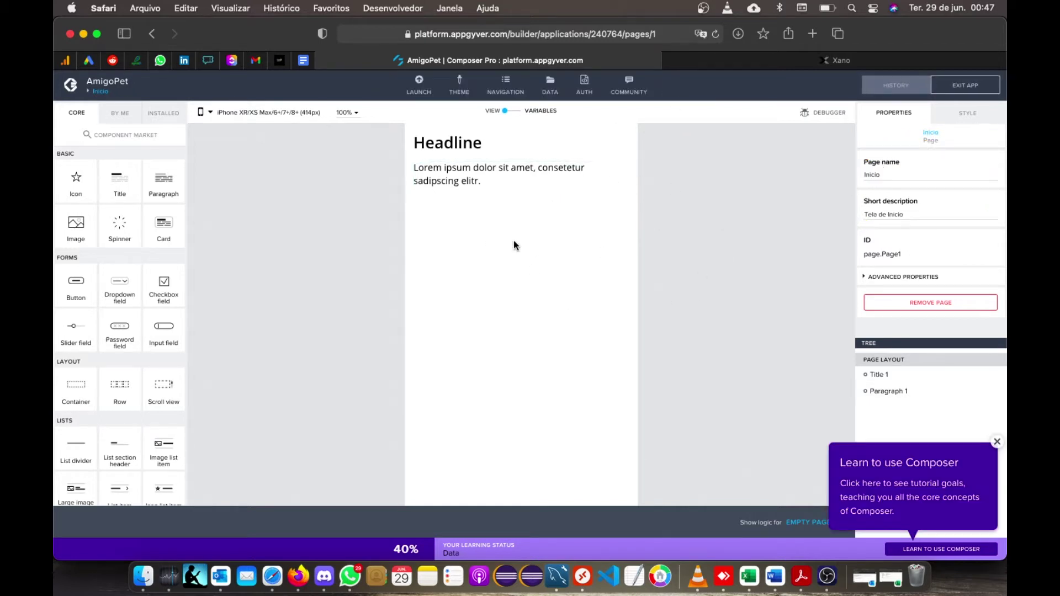
click(998, 443)
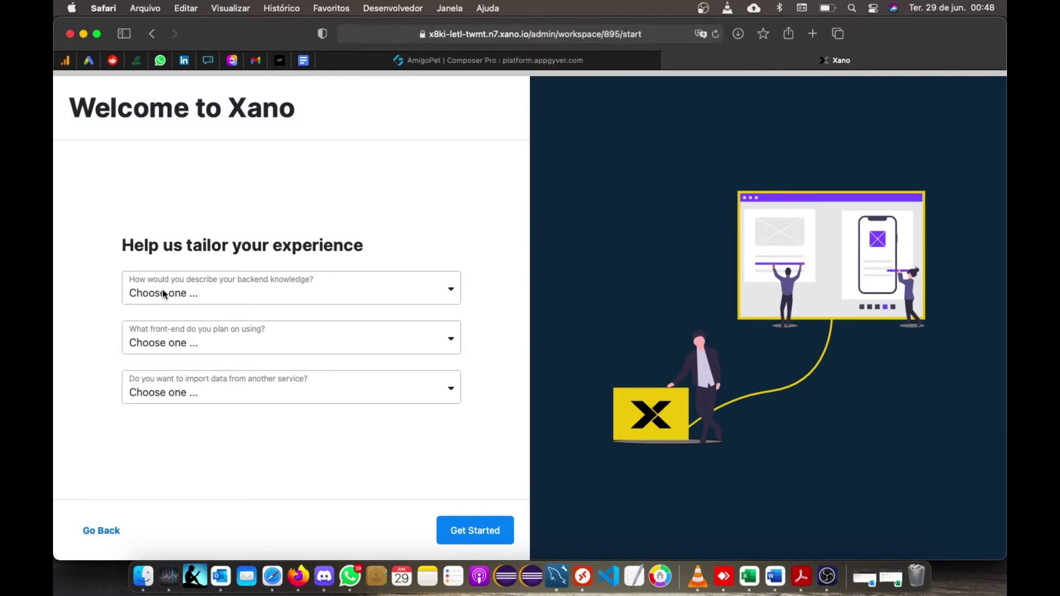
- Submit the survey with Intermediate backend knowledge, Appgyver front-end, and starting fresh
click(193, 296)
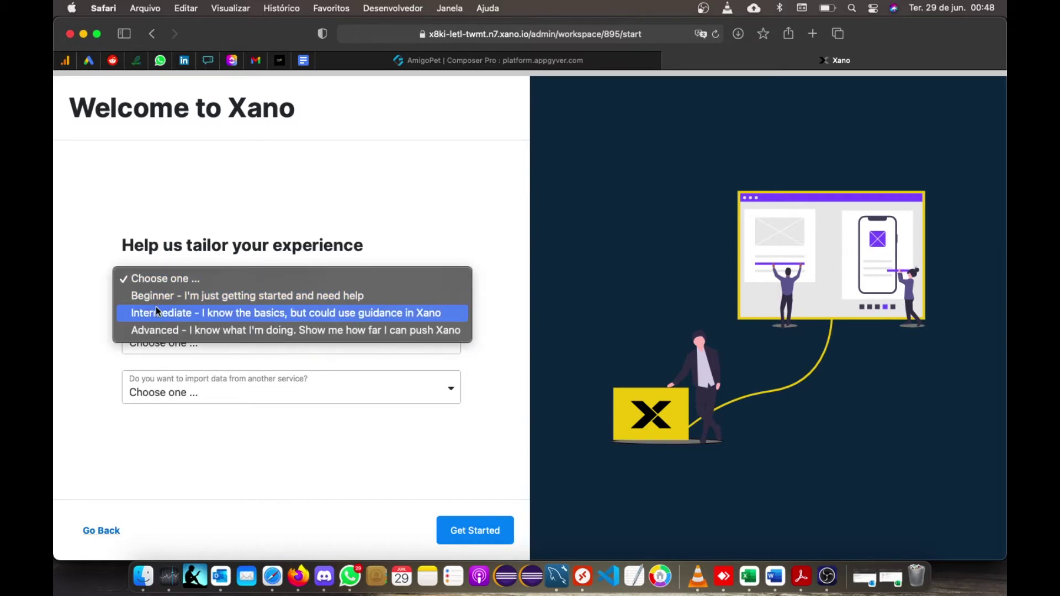
click(217, 319)
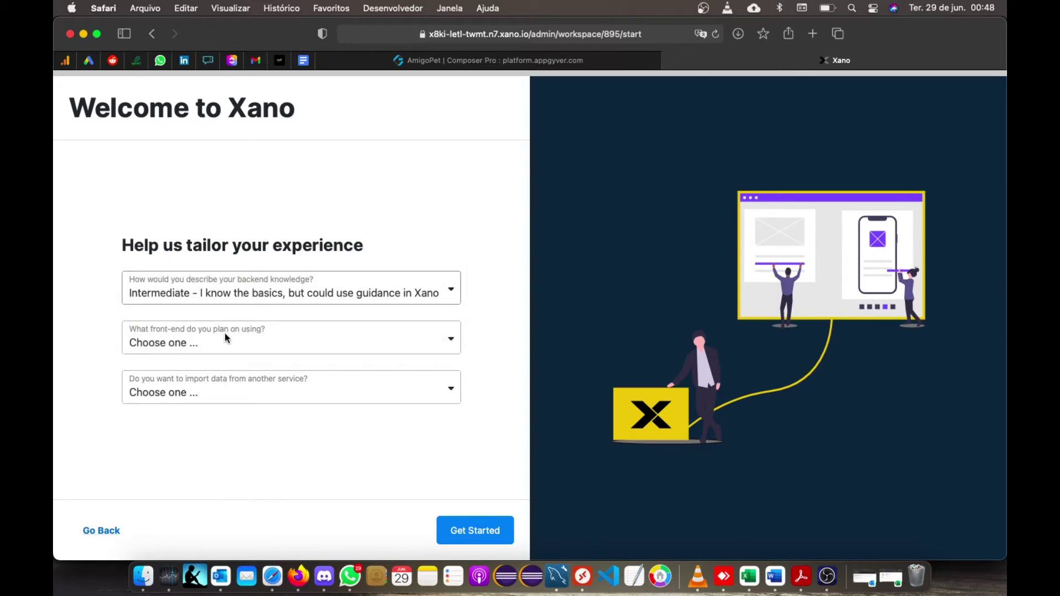
click(237, 343)
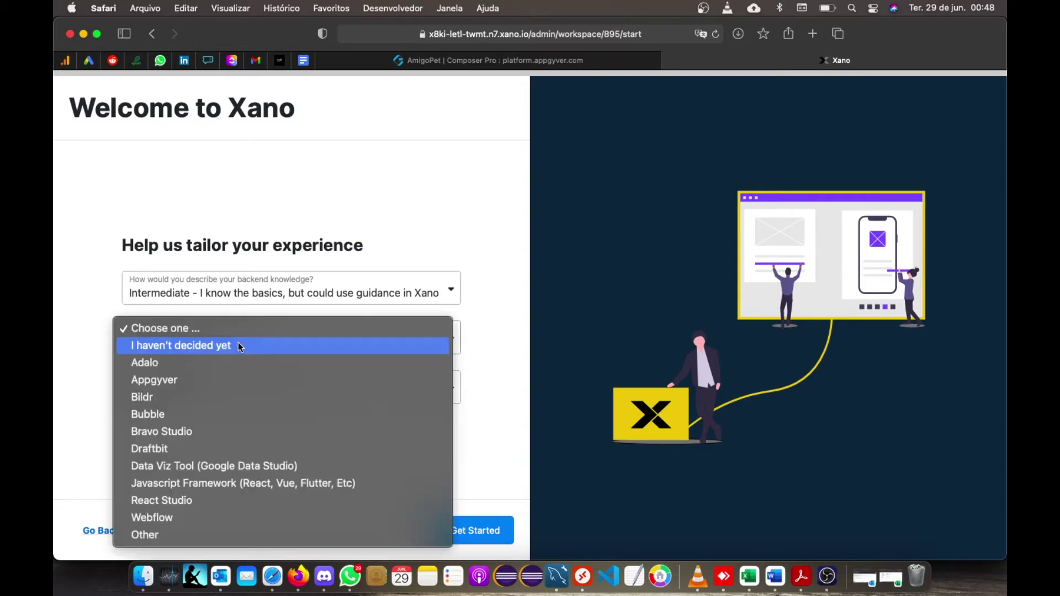
click(161, 382)
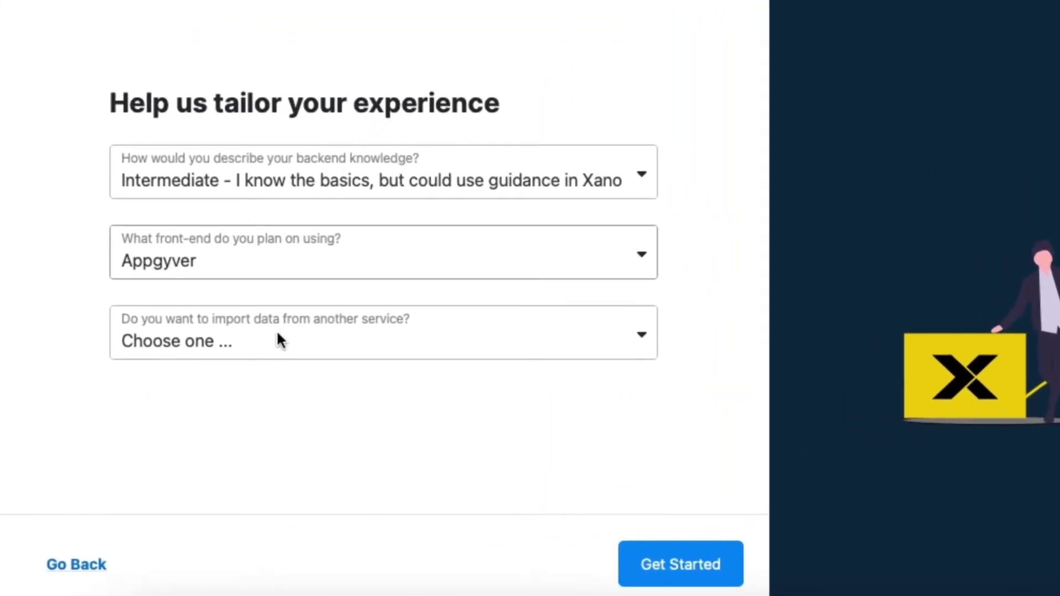
click(265, 338)
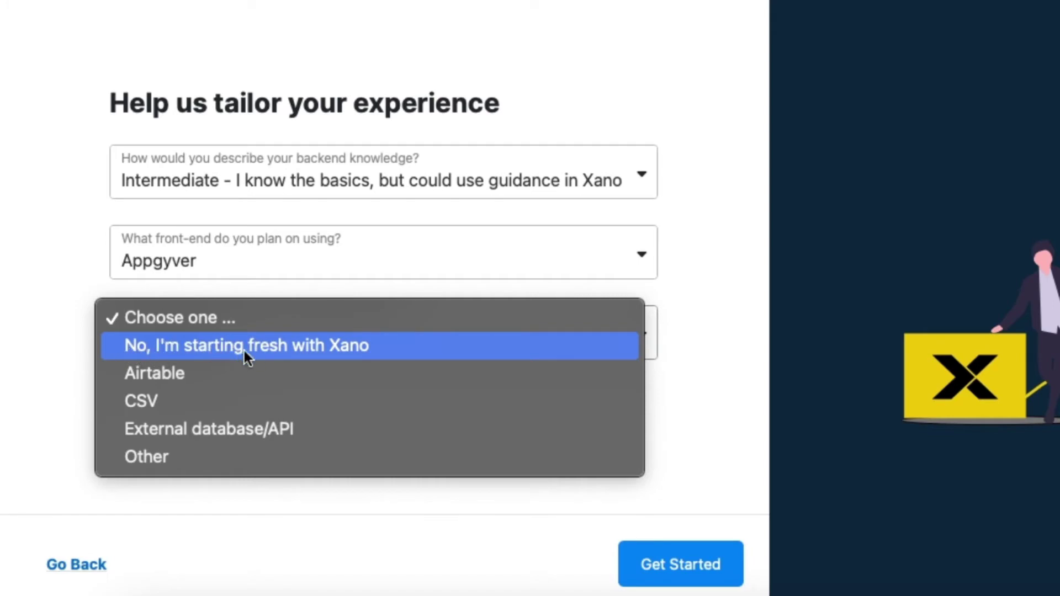
click(353, 346)
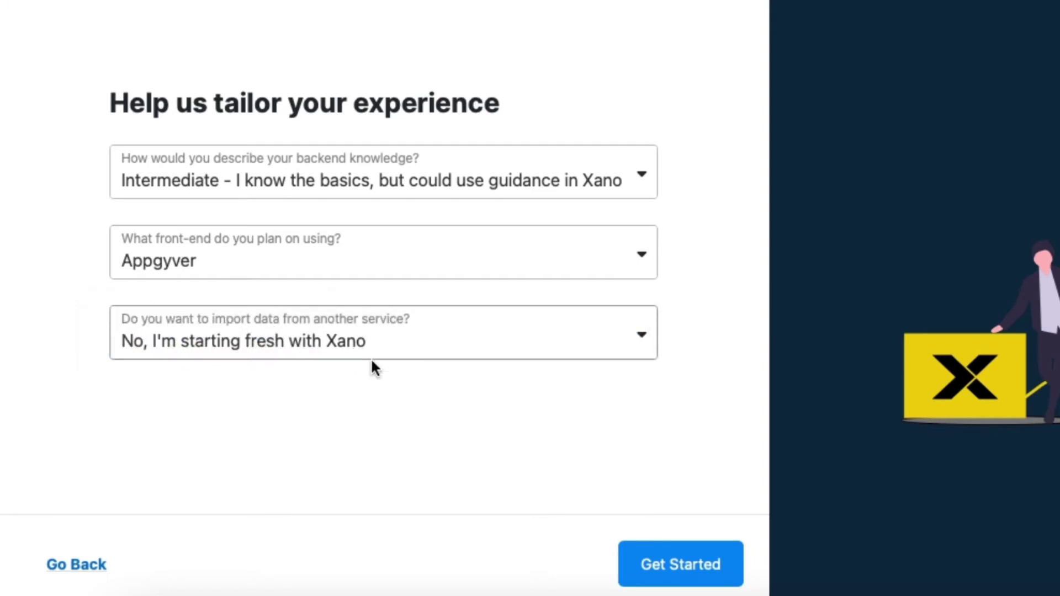
click(706, 574)
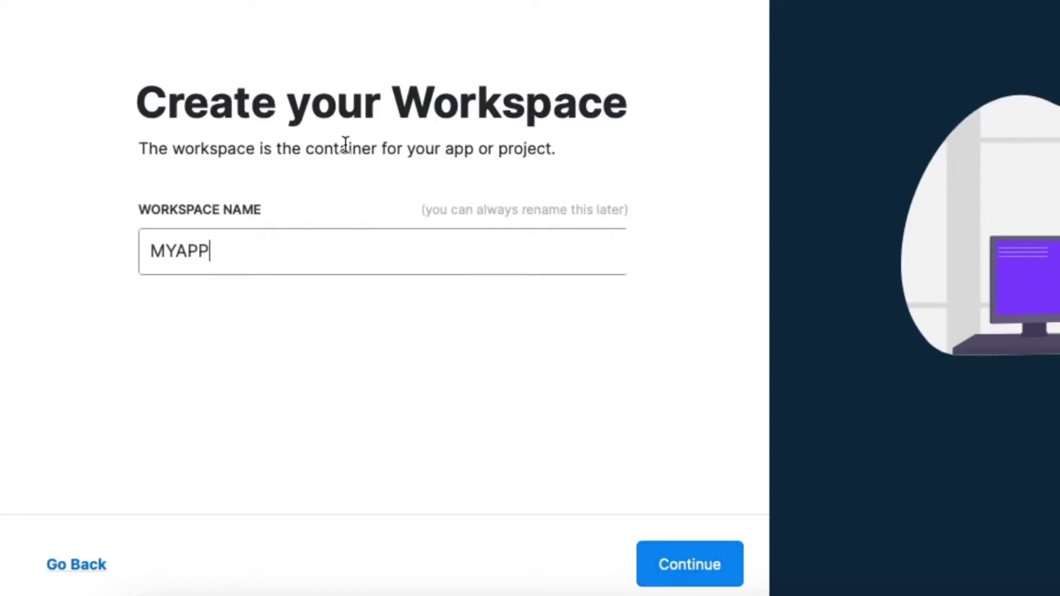
- Replace the MYAPP placeholder with the workspace name AmigoPET and continue
drag(308, 247, 9, 237)
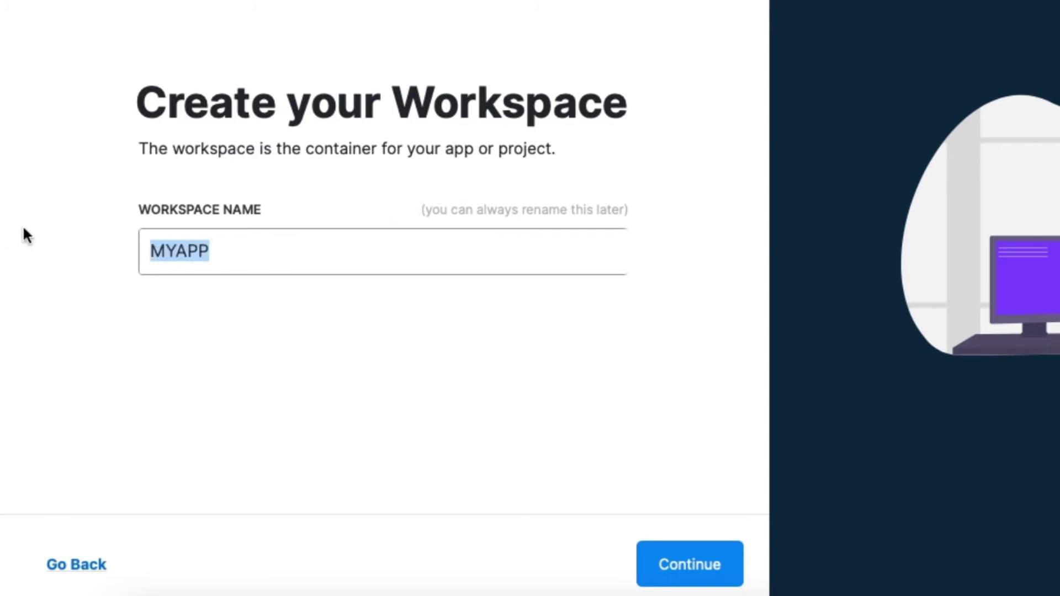
text(AmigoPET)
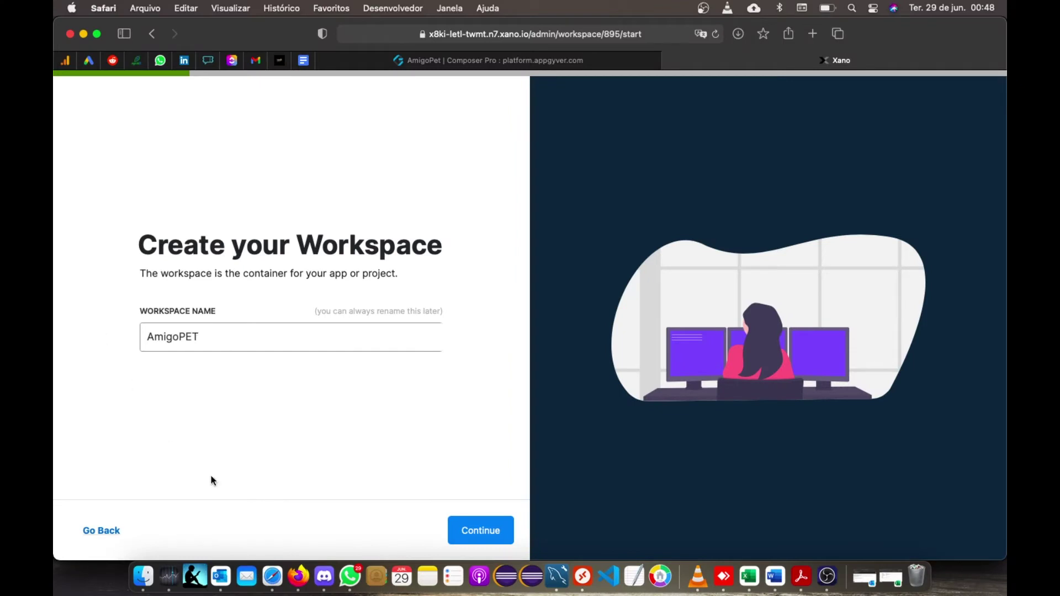
click(478, 535)
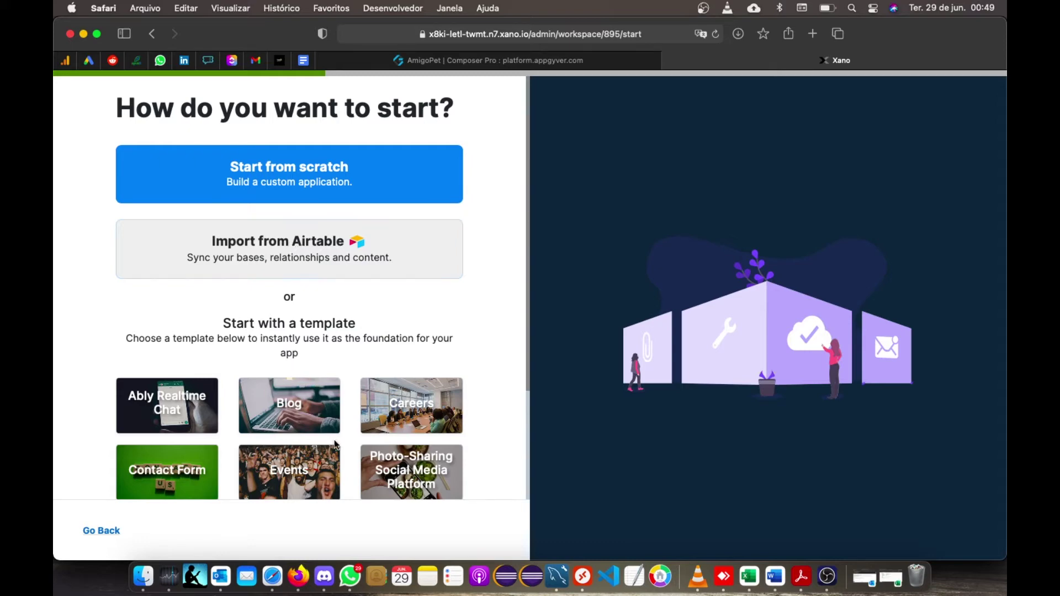
- Choose Start from scratch for the AmigoPET workspace after browsing the templates
scroll(338, 450, down, 5)
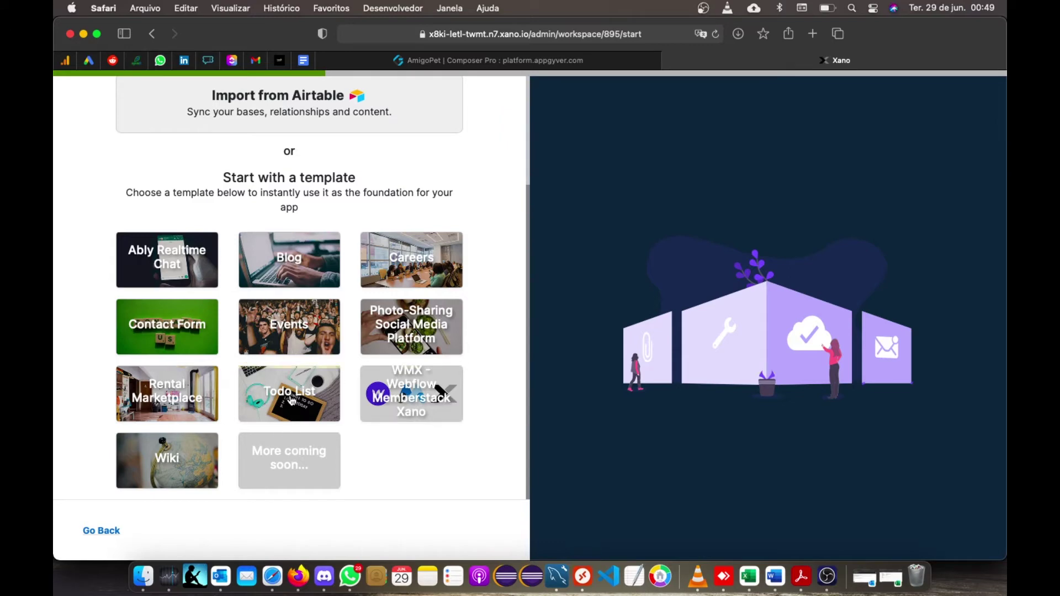
scroll(279, 375, up, 5)
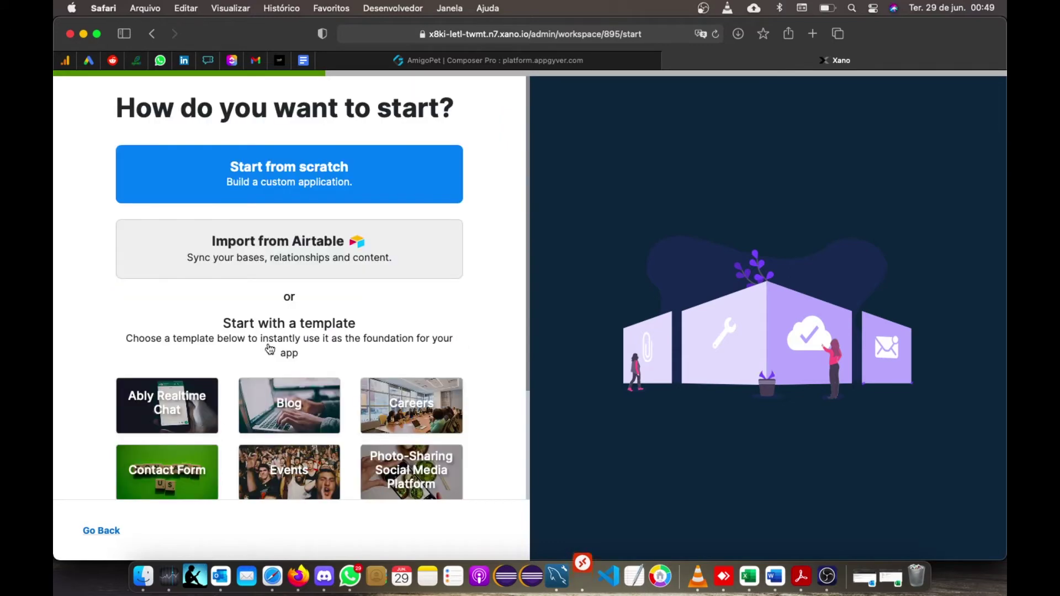
click(304, 183)
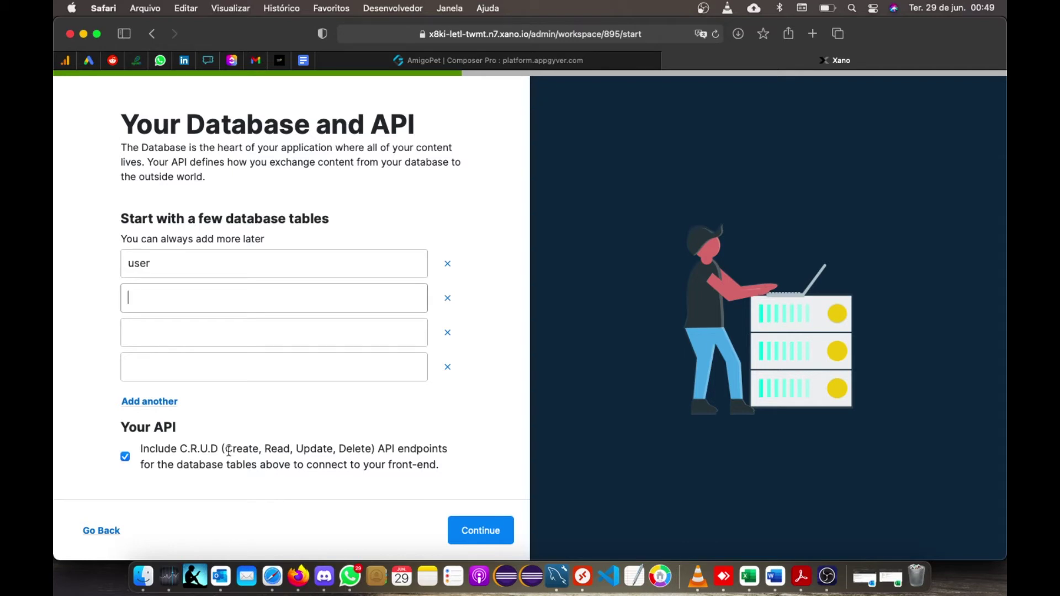
- Accept the user table with CRUD endpoints and set user as the table holding users
click(495, 528)
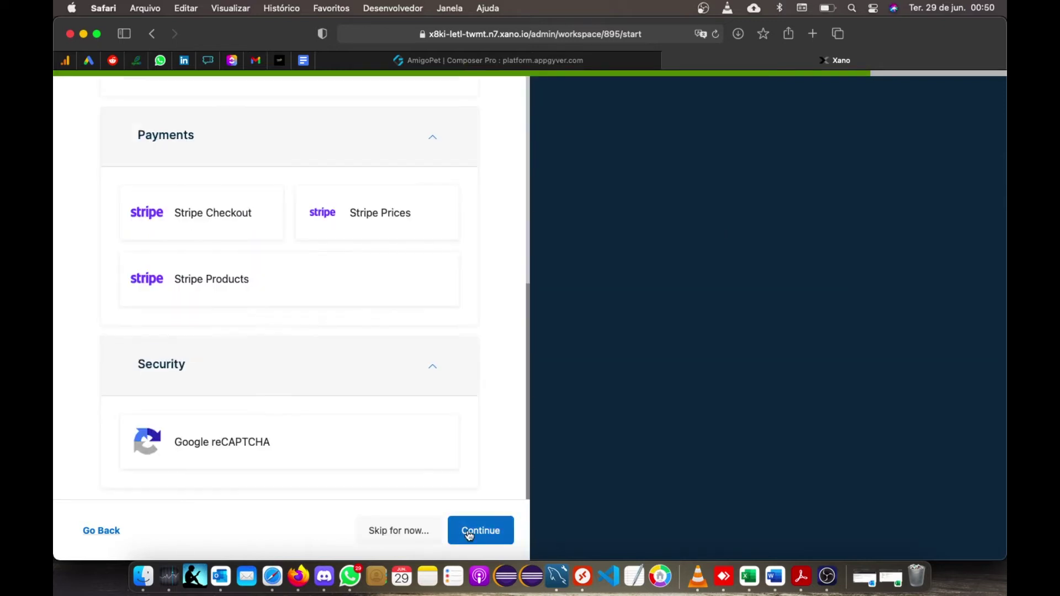
click(468, 533)
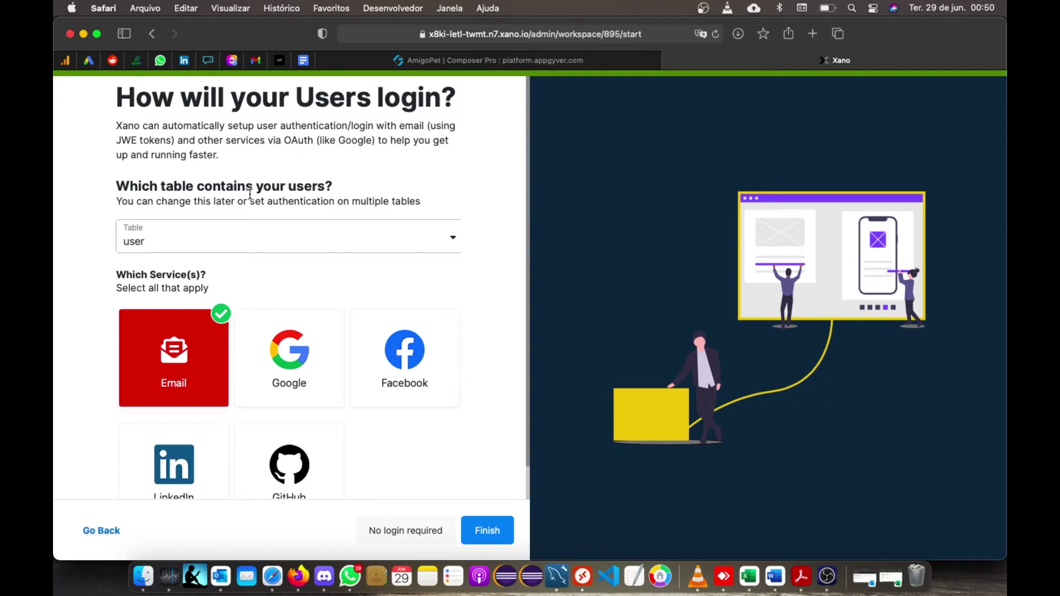
click(441, 246)
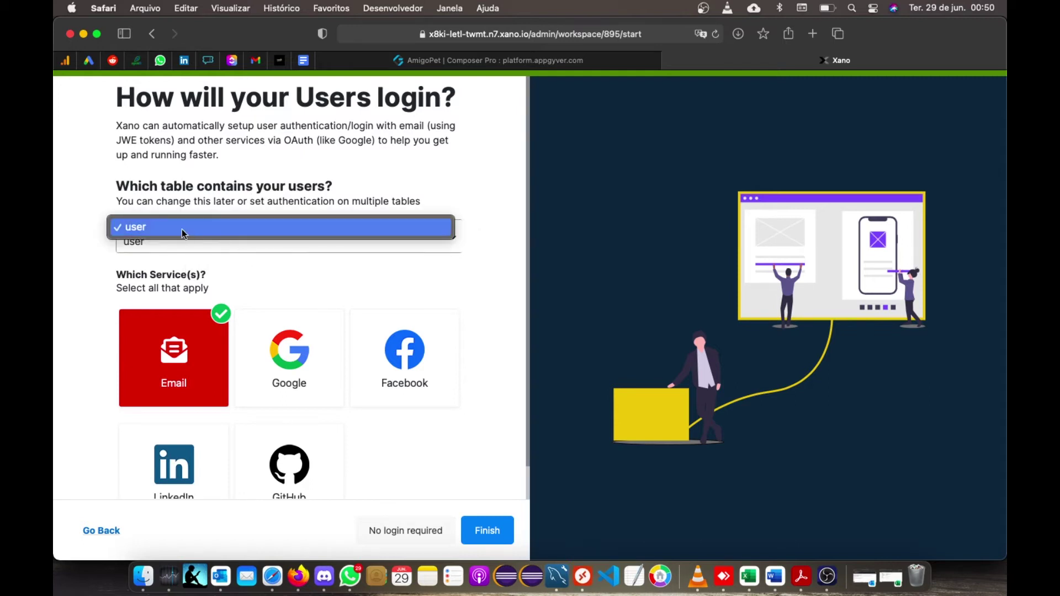
click(136, 170)
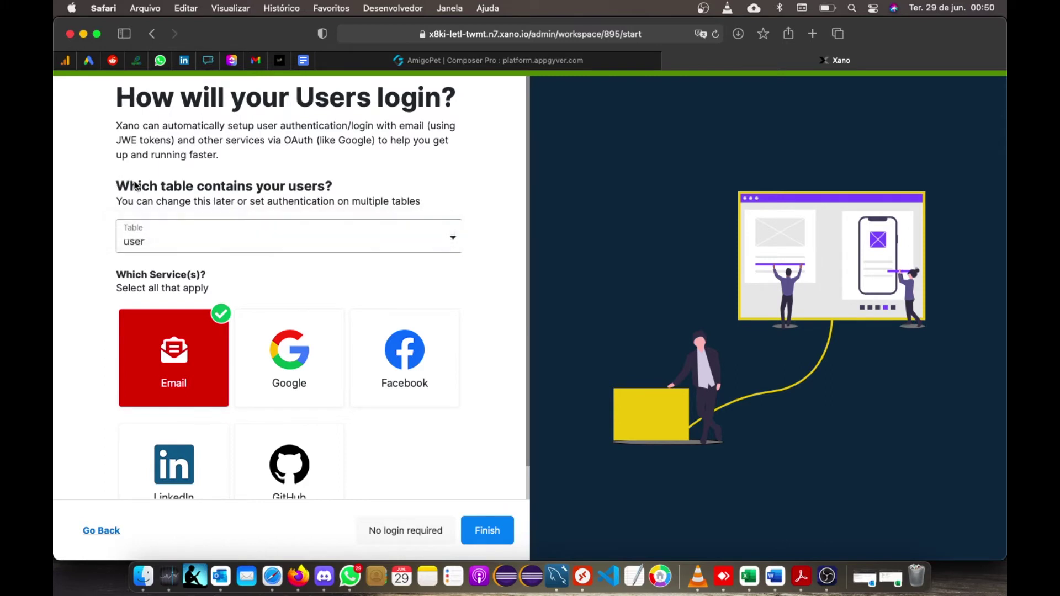
click(137, 237)
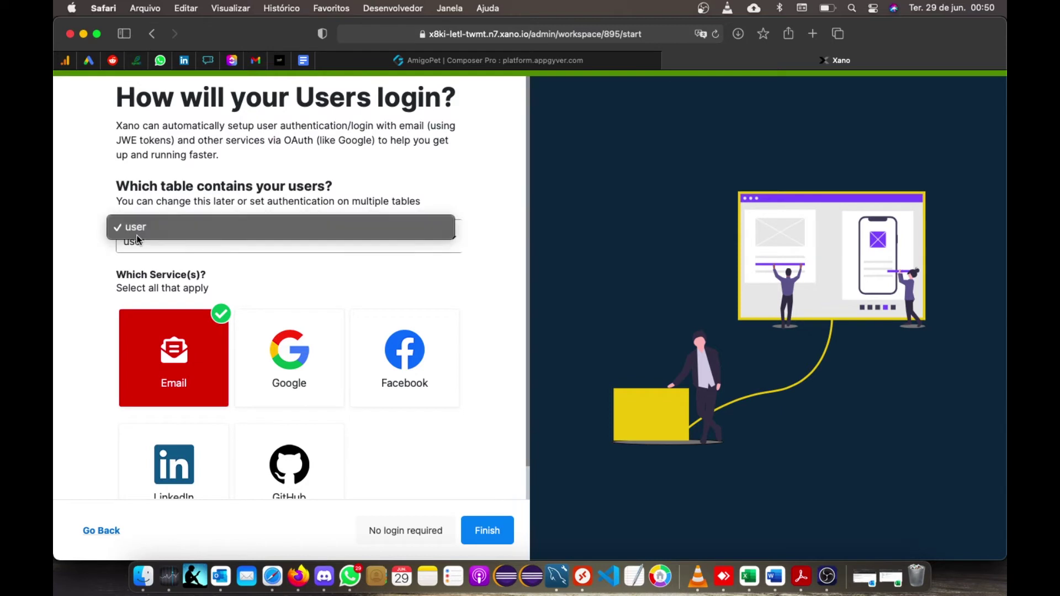
click(165, 229)
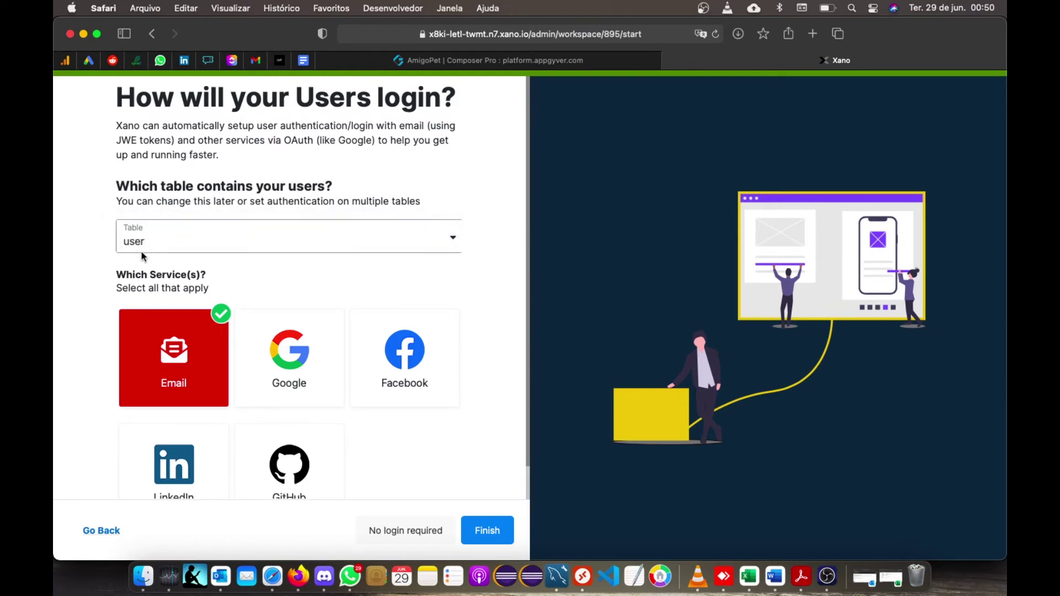
- Deselect Google as a login service, keeping Email, and finish creating the workspace
scroll(165, 287, down, 1)
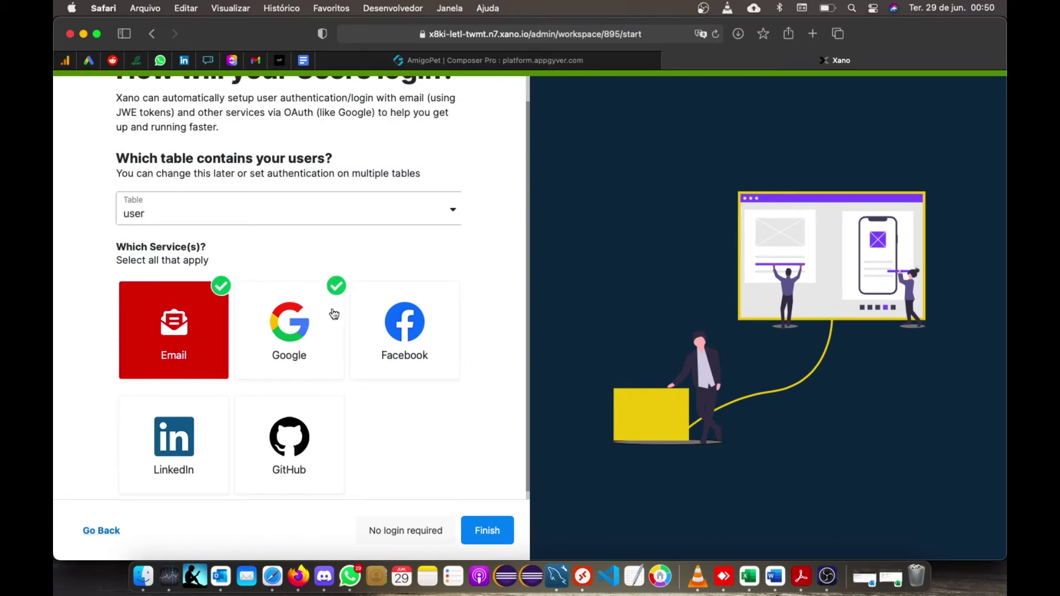
scroll(292, 465, down, 1)
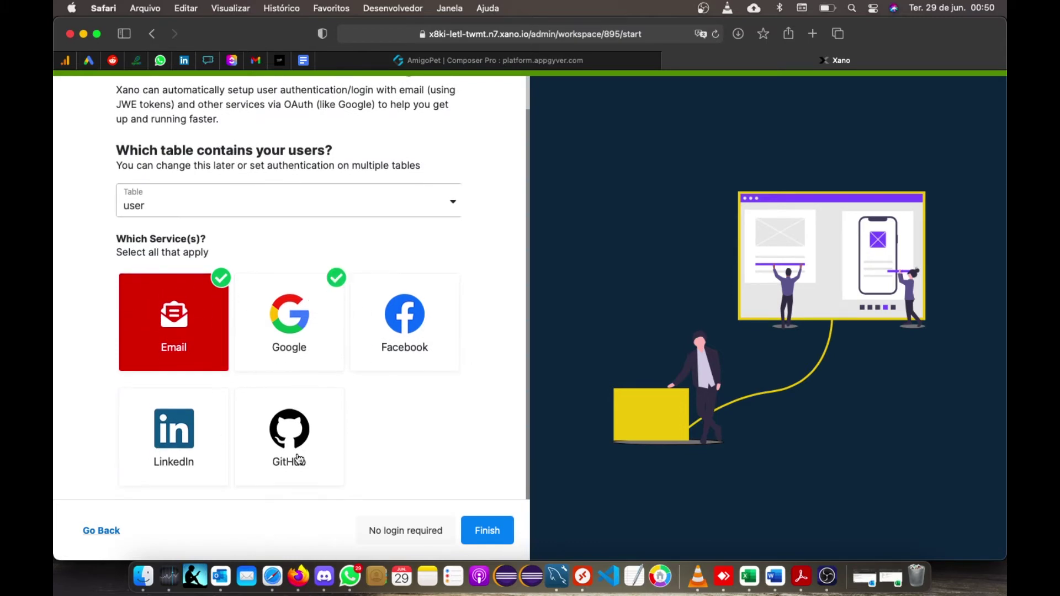
click(326, 285)
click(488, 539)
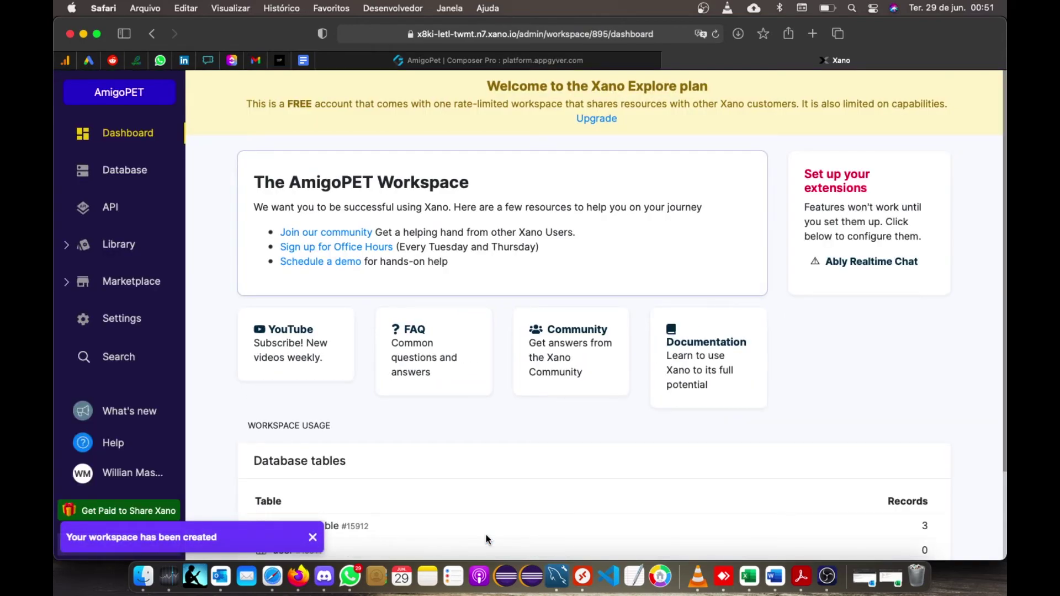
- Open the user table under Database and add a new record
click(139, 182)
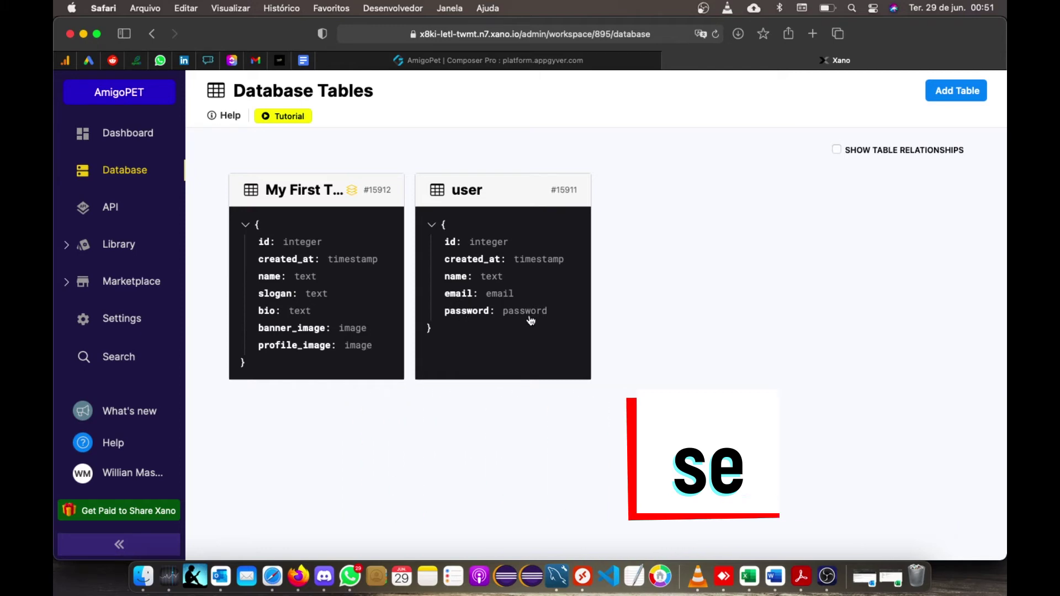
click(475, 198)
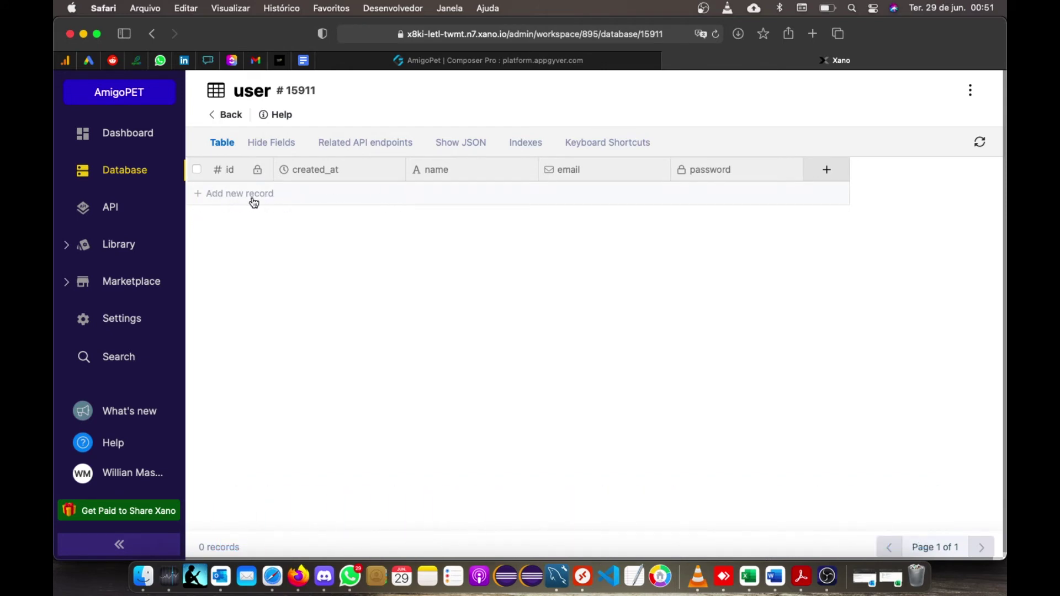
click(247, 198)
- Enter the user's name, e-mail address and password into the new record
click(447, 200)
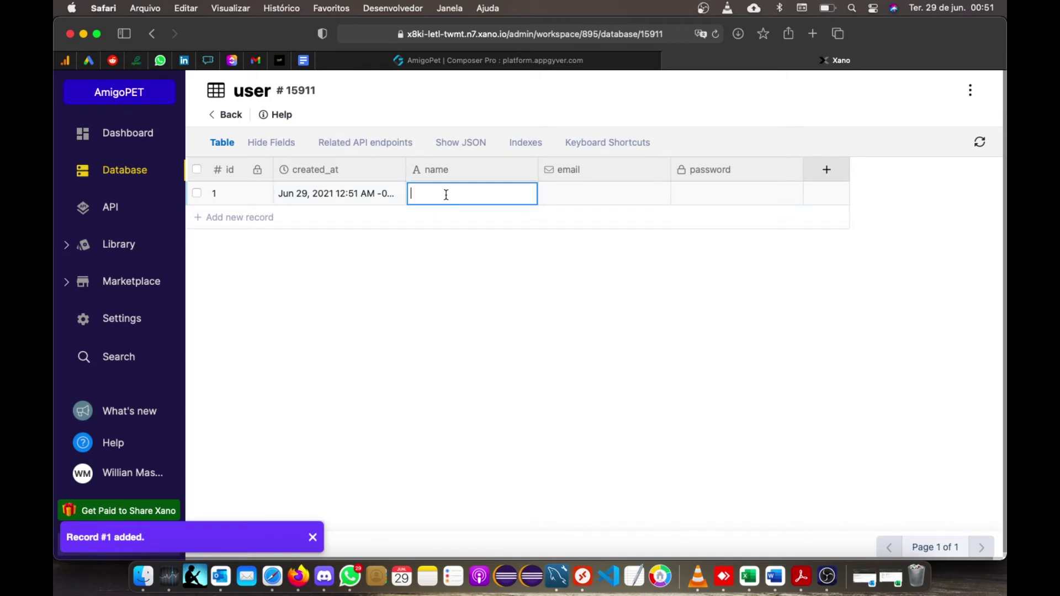
key(Tab)
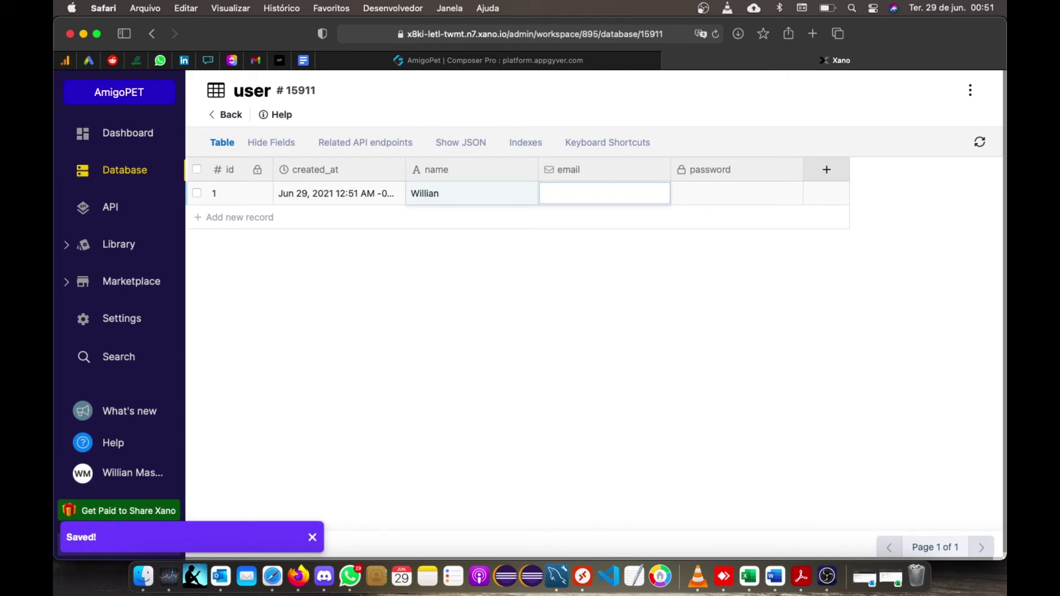
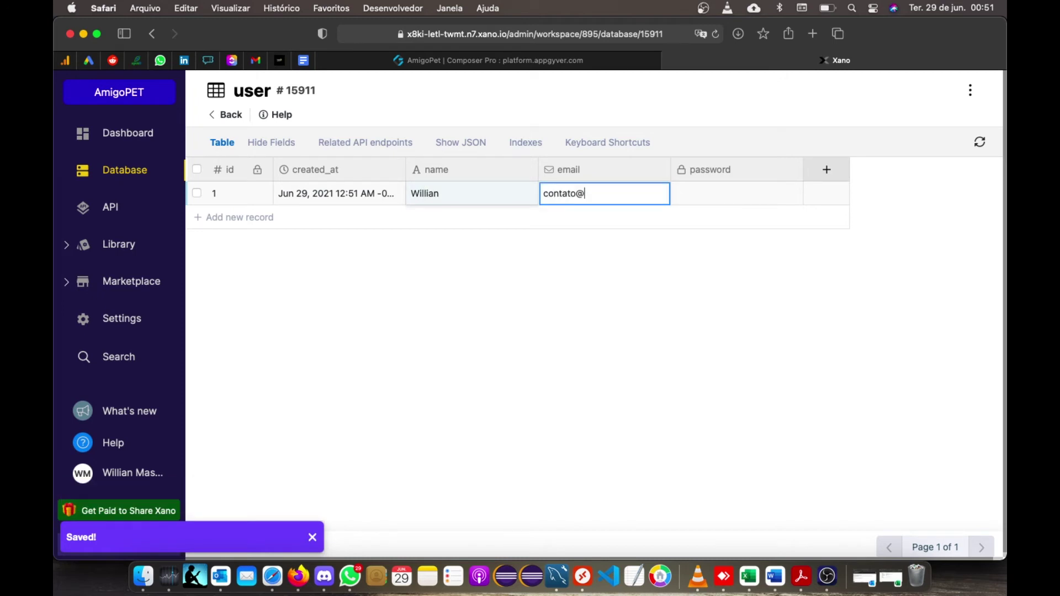
key(Tab)
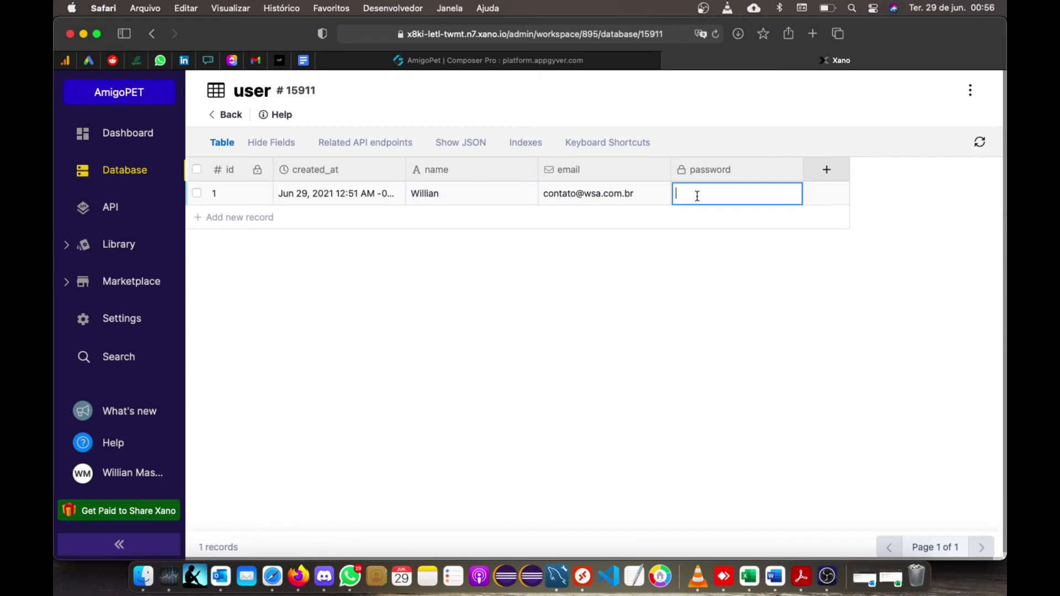
key(Return)
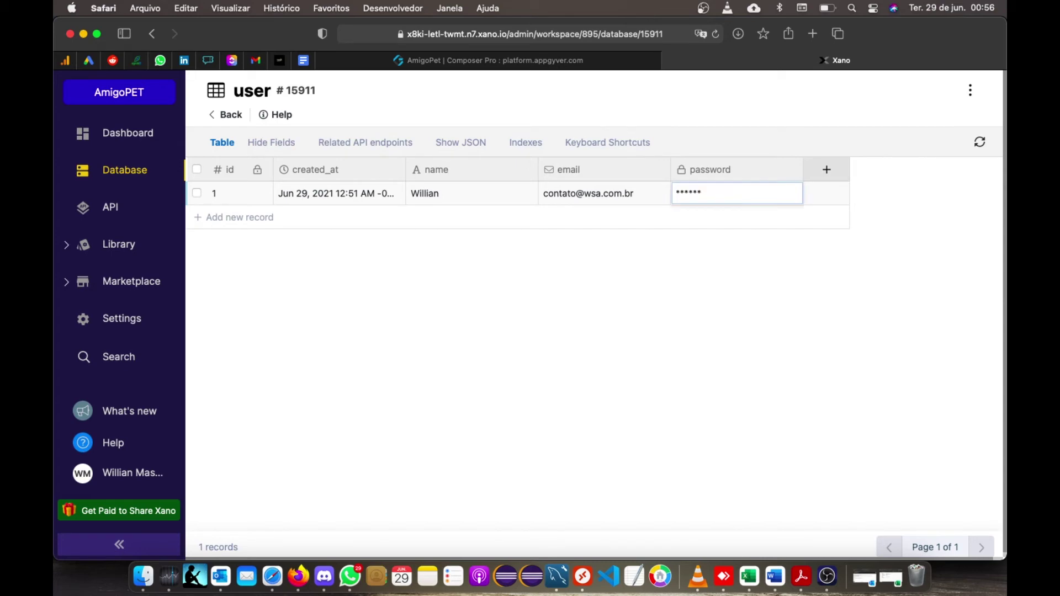
click(358, 147)
- Run /auth/login in Run & Debug with the record's e-mail and corrected password
click(294, 232)
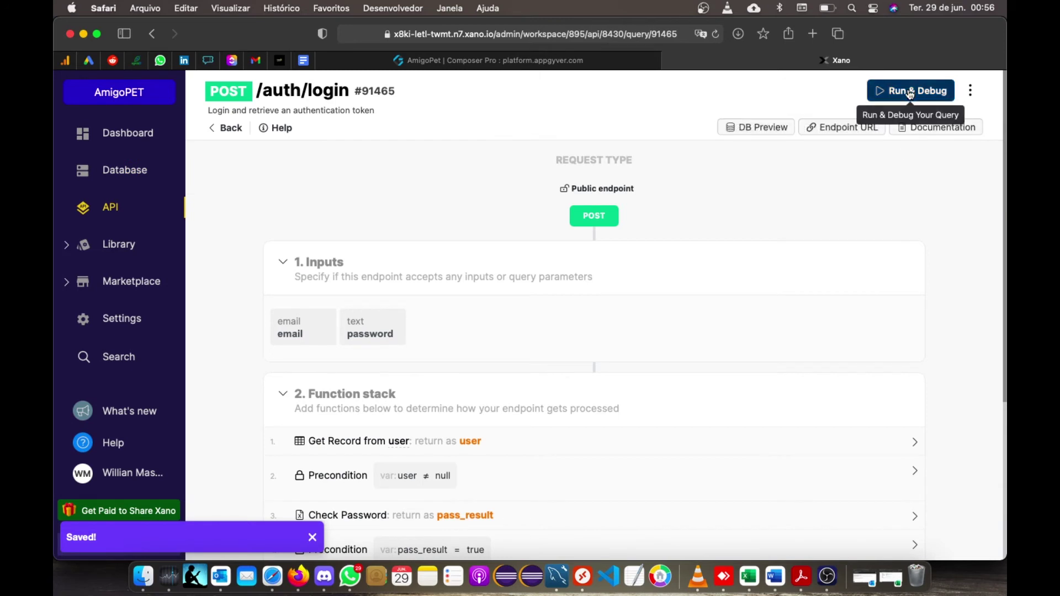
click(910, 93)
click(724, 304)
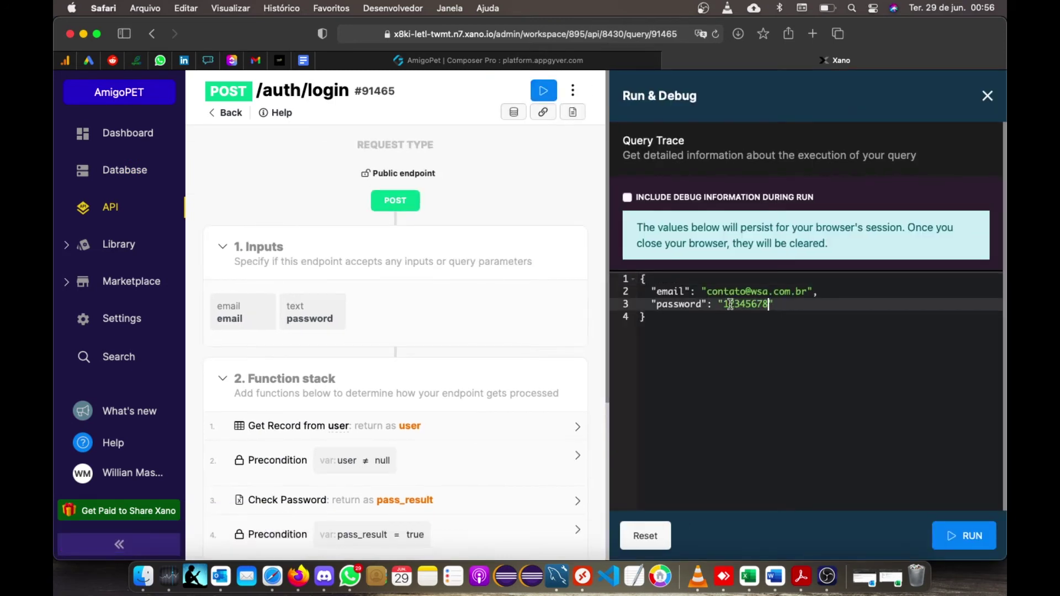
text(w)
click(965, 533)
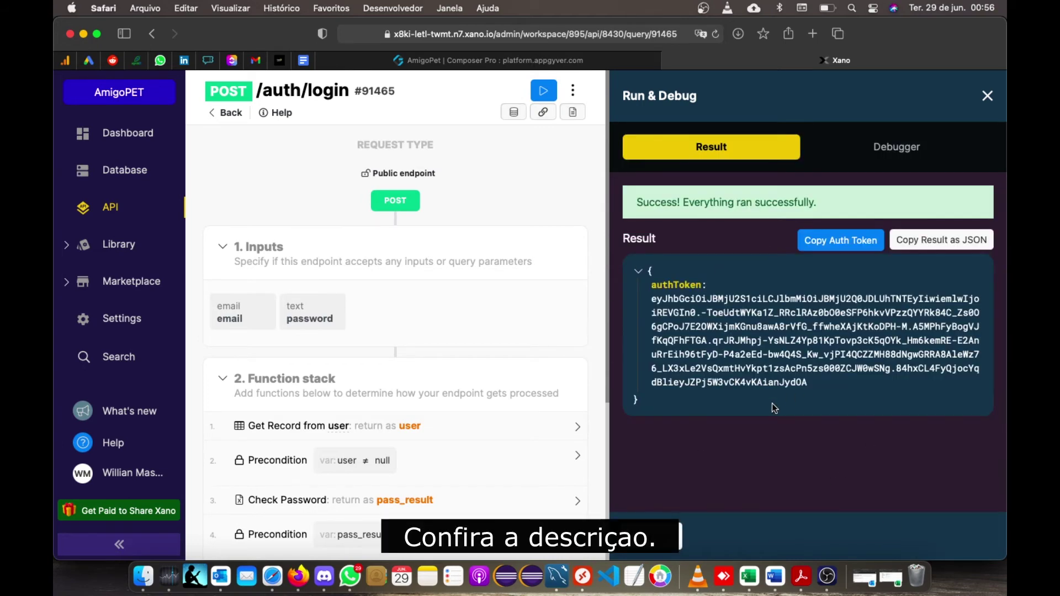
- Select the returned authToken value and switch to the AmigoPet Composer Pro tab
drag(811, 379, 643, 300)
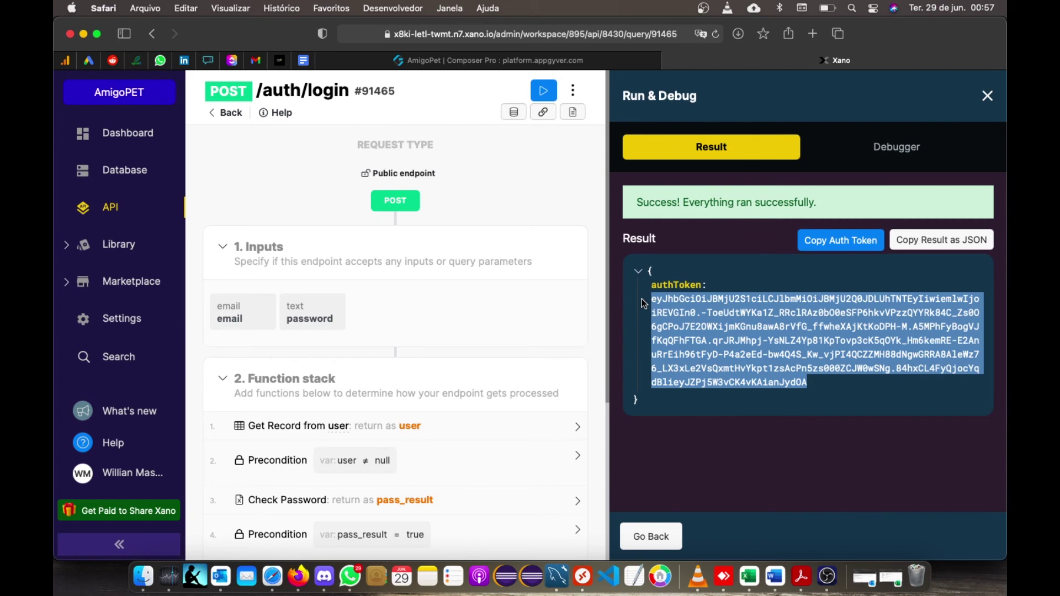
click(443, 61)
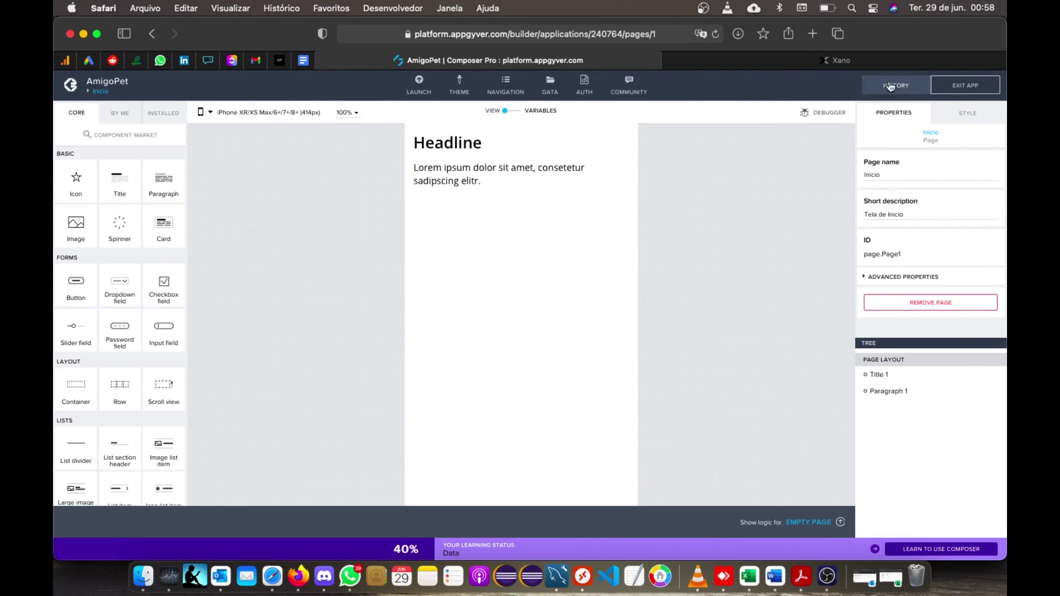
- Switch between the Xano and Composer Pro tabs, ending on the /auth/login result
click(860, 63)
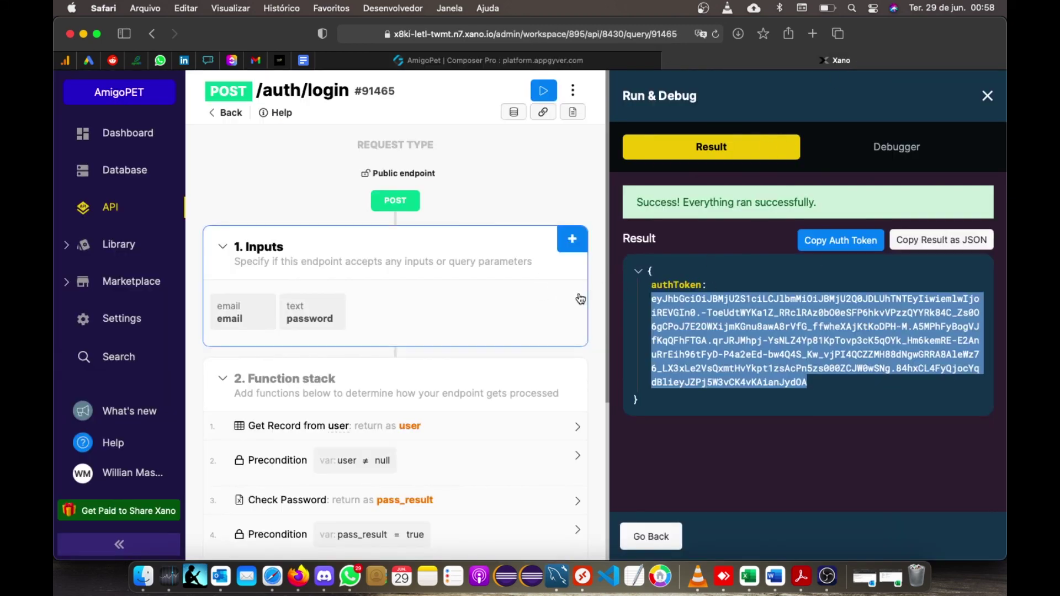
click(516, 61)
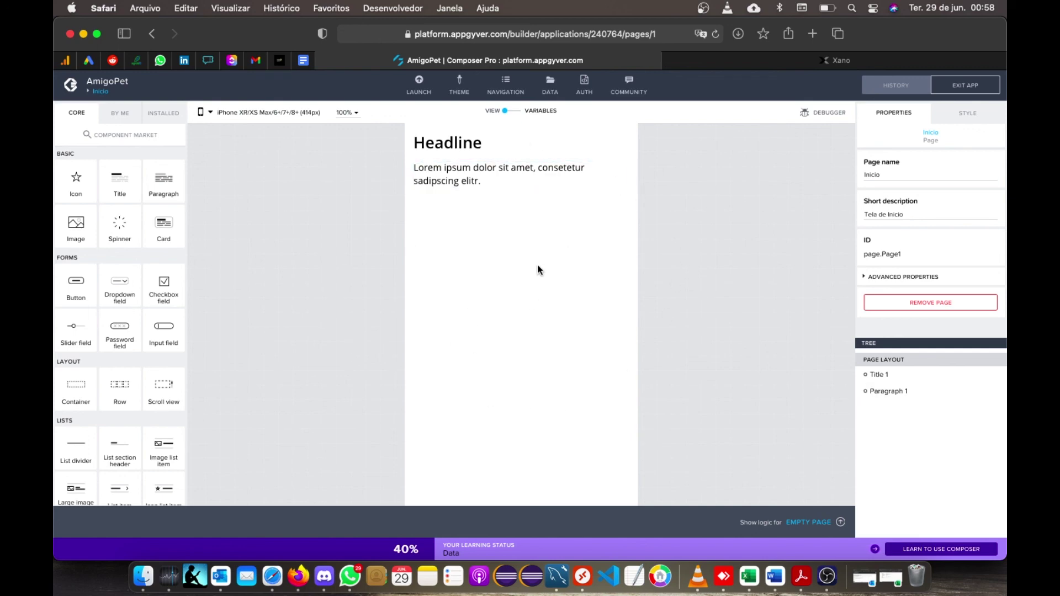
click(771, 67)
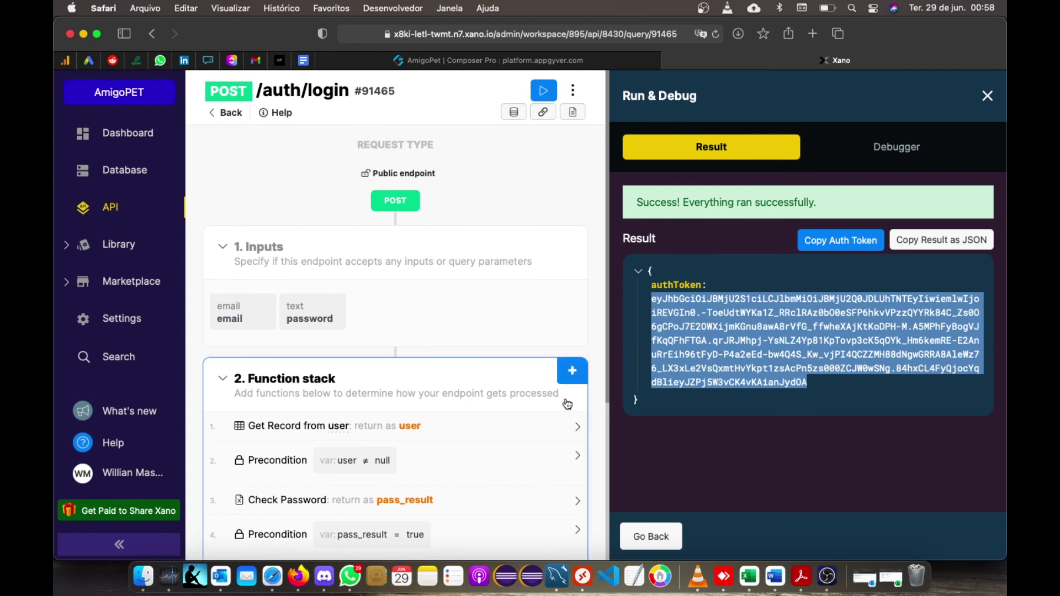